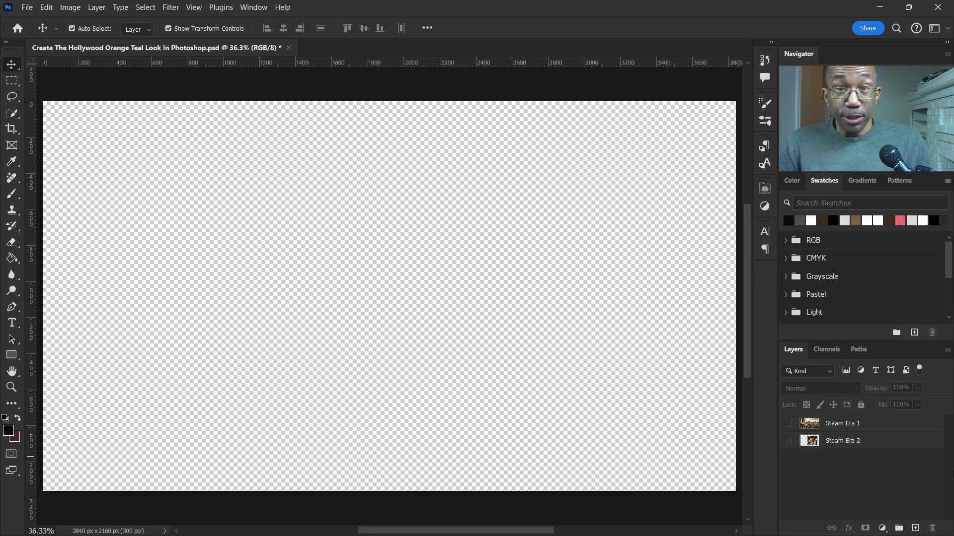
Step: Show the Steam Era 1 layer to reveal the steampunk portrait
left_click(787, 425)
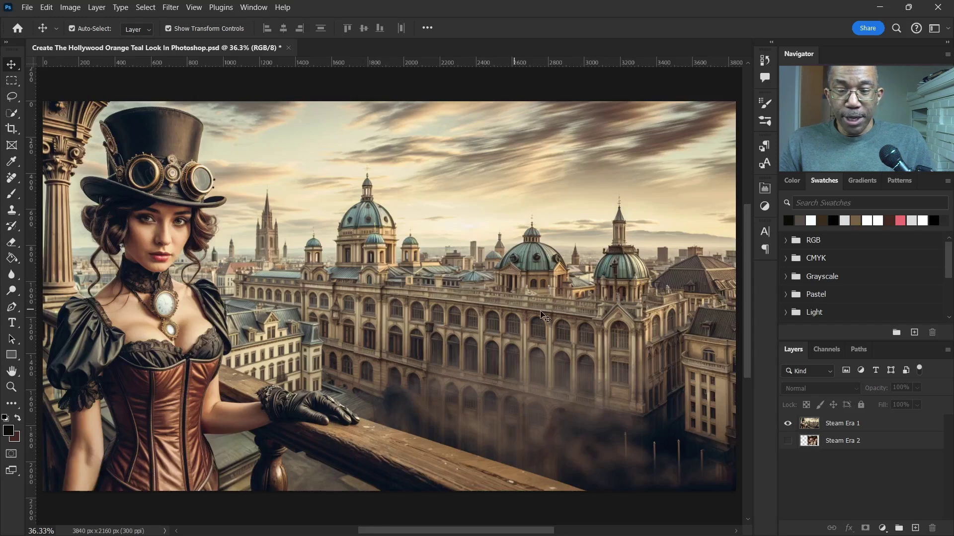
left_click(883, 528)
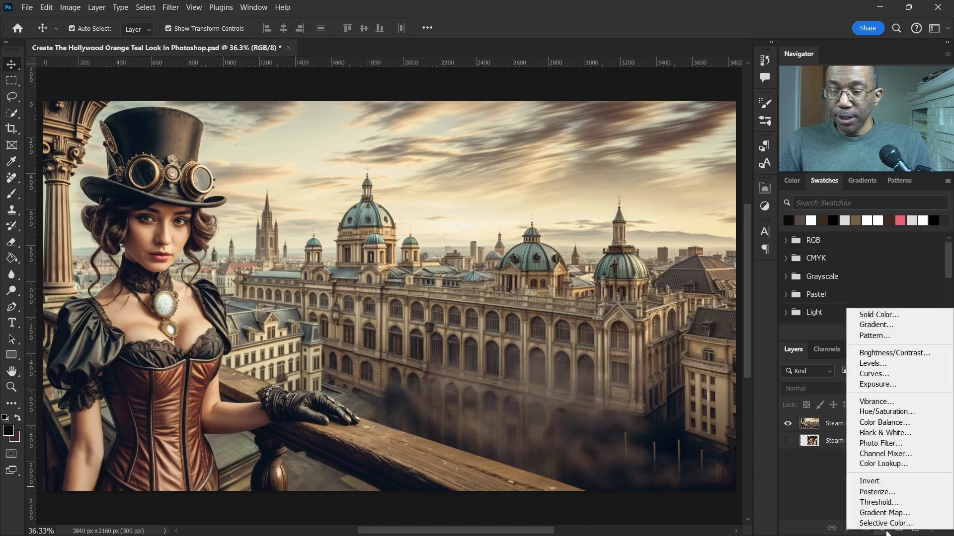
Step: Add a Pattern Fill layer using the green Grass pattern over the portrait
left_click(866, 338)
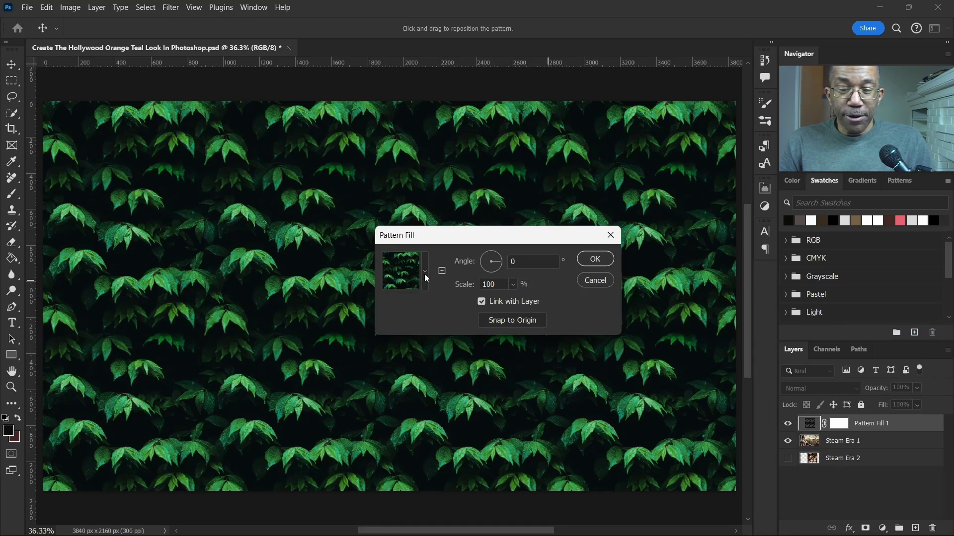
left_click(425, 273)
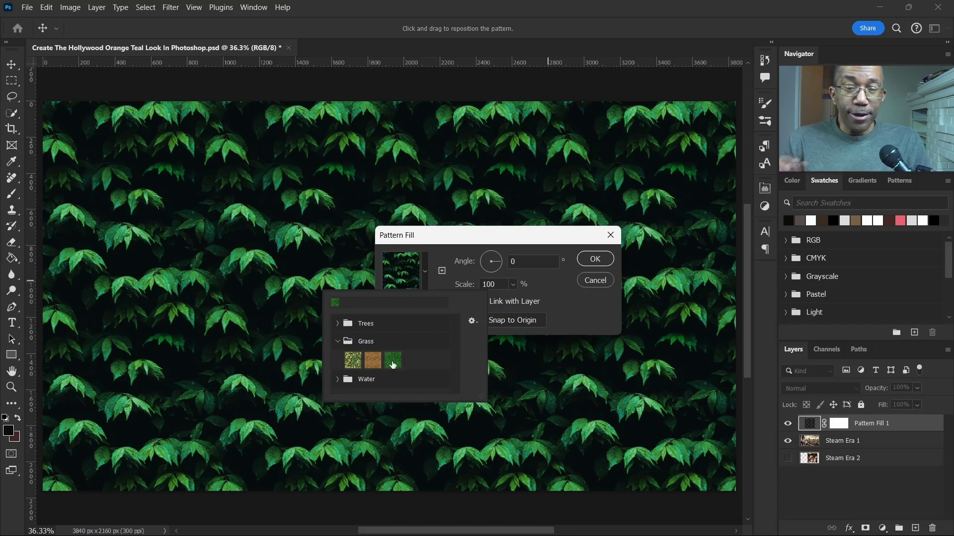
double_click(393, 365)
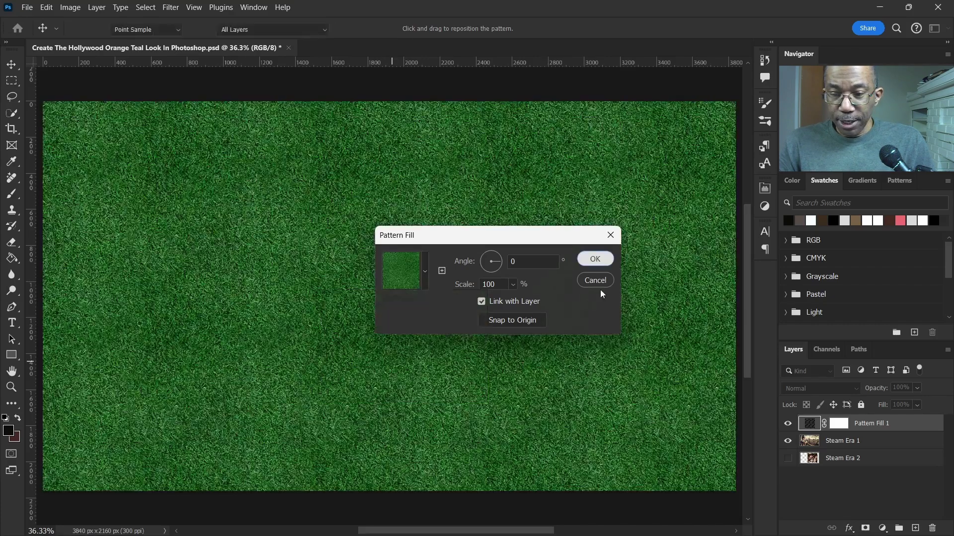
left_click(596, 259)
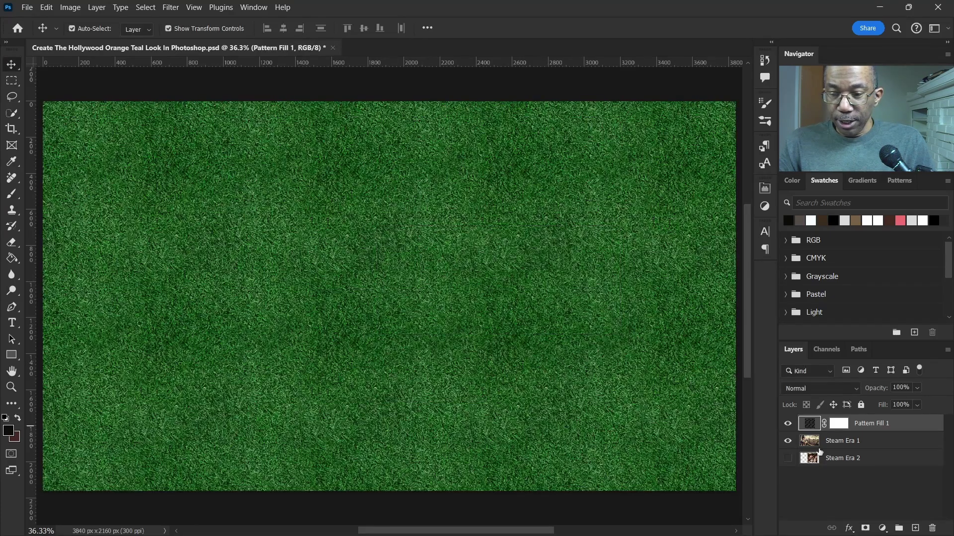
Step: Set the grass Pattern Fill 1 layer to Soft Light and zoom in on the face
left_click(812, 390)
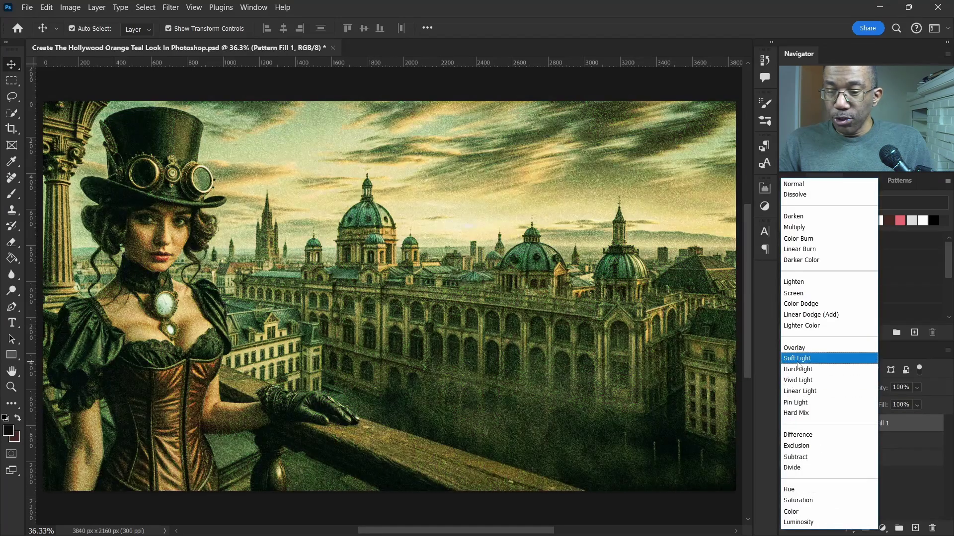
left_click(809, 360)
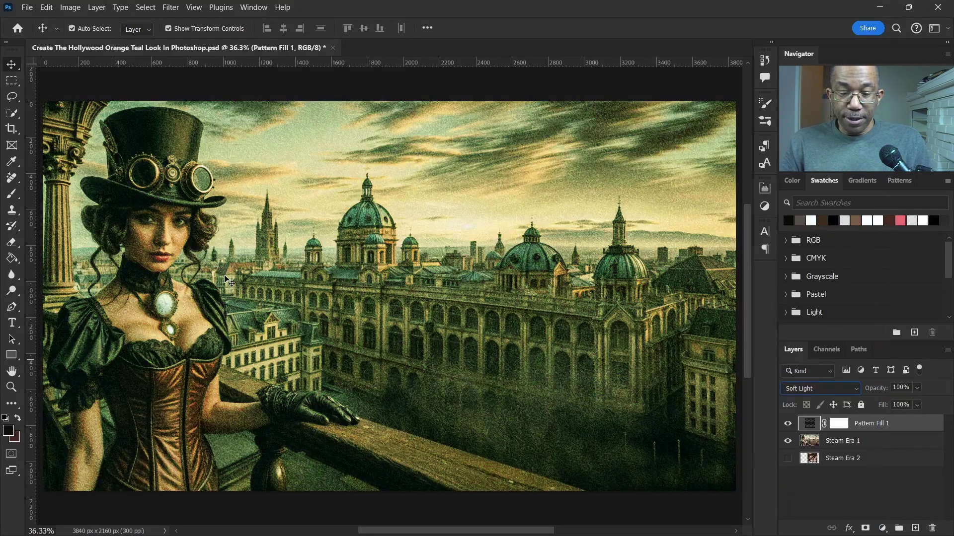
scroll(169, 241, "up", 2)
scroll(199, 253, "up", 3)
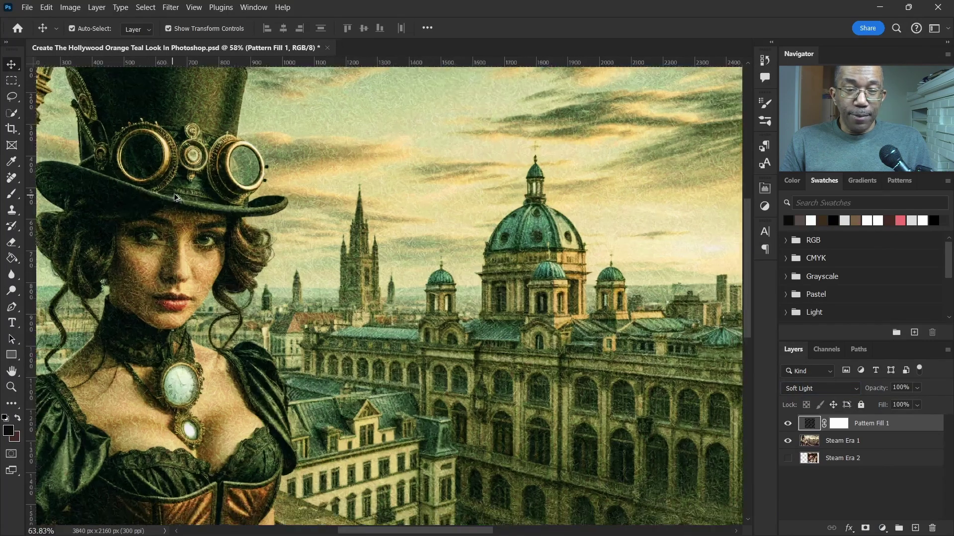
scroll(224, 263, "up", 4)
scroll(258, 278, "left", 1)
scroll(288, 285, "left", 2)
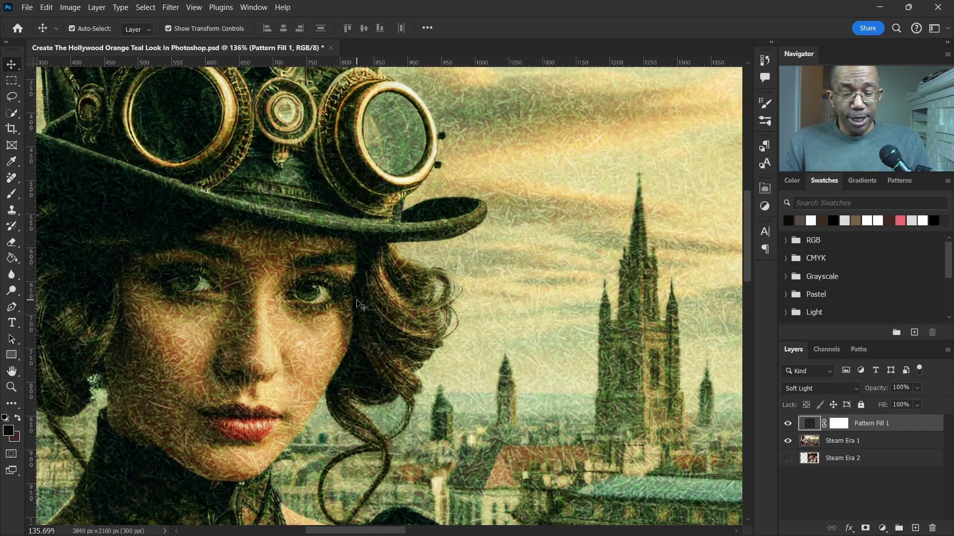
double_click(810, 423)
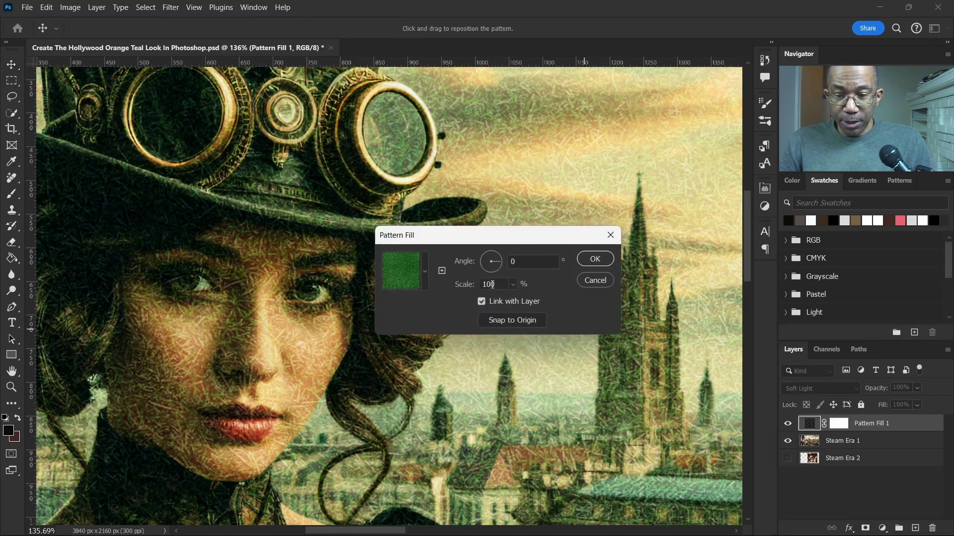
Step: Scale the grass pattern of Pattern Fill 1 down to 20%
left_click(504, 286)
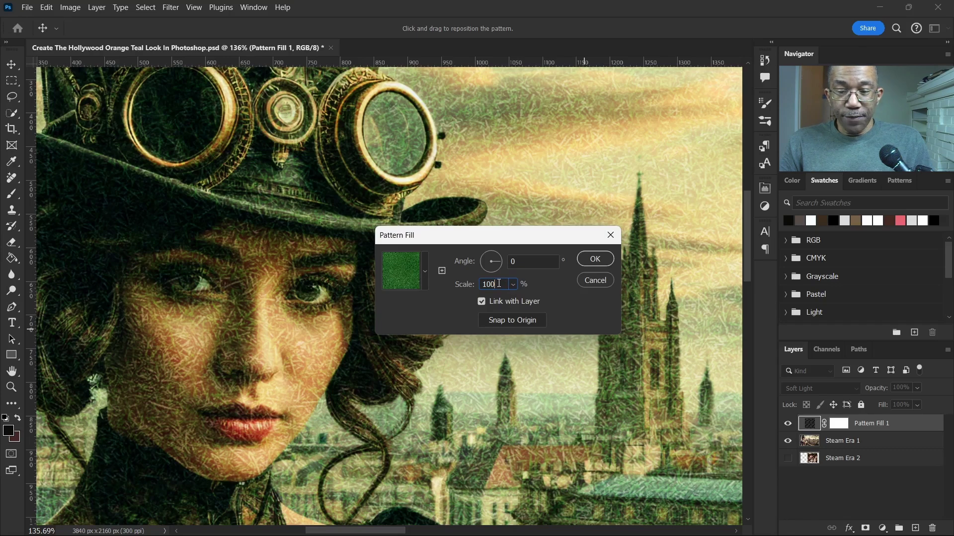
double_click(499, 283)
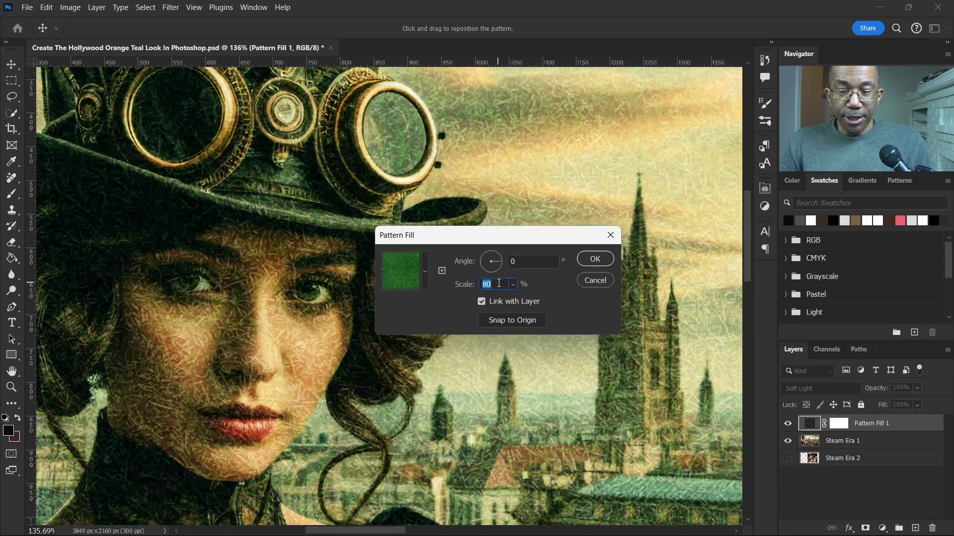
key("shift+Down")
key("shift+Down")
key("shift+Down")
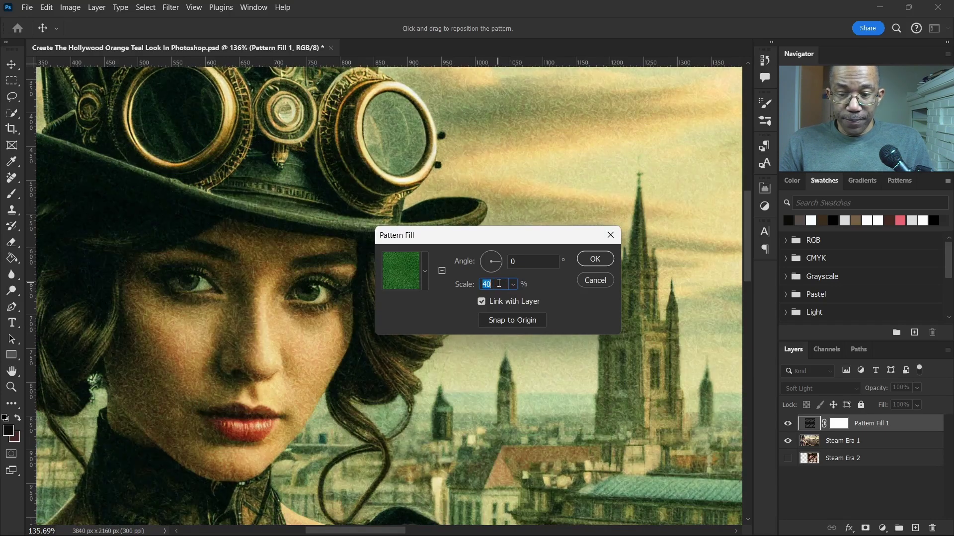
key("shift+Down")
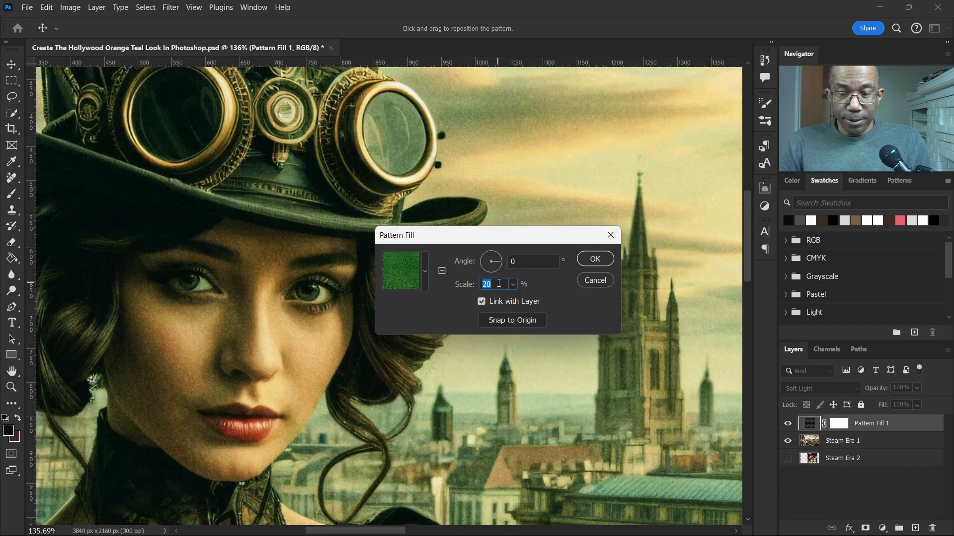
left_click(601, 262)
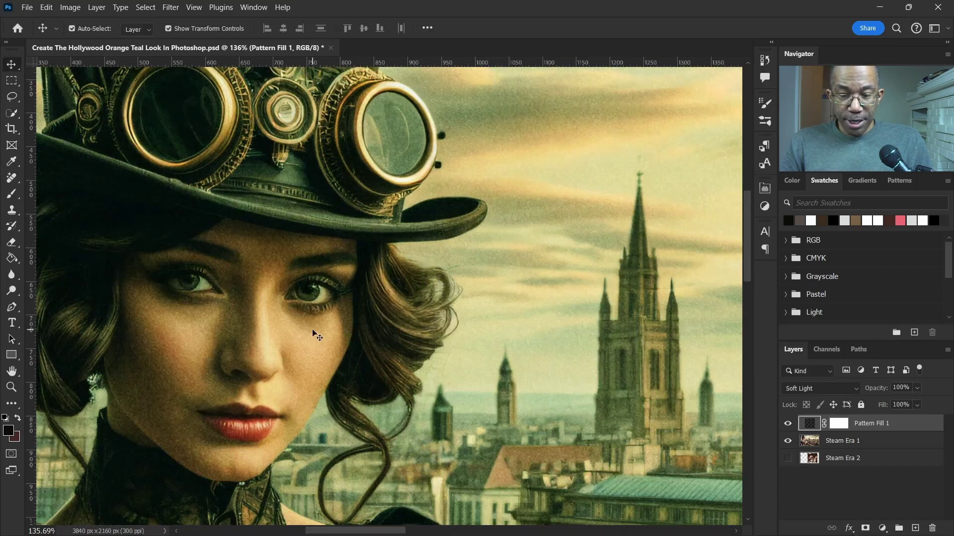
scroll(295, 314, "up", 2)
scroll(295, 314, "up", 1)
scroll(295, 314, "up", 1)
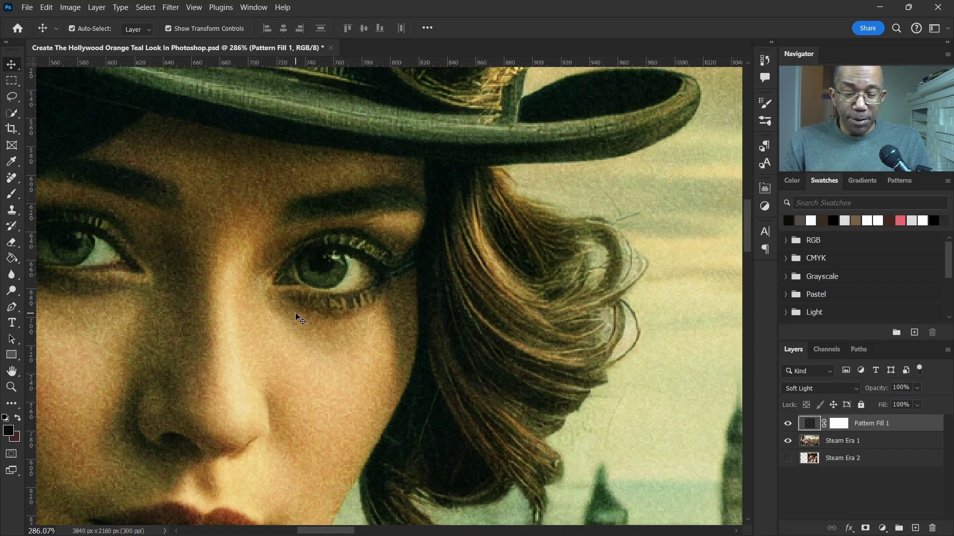
scroll(332, 272, "down", 5)
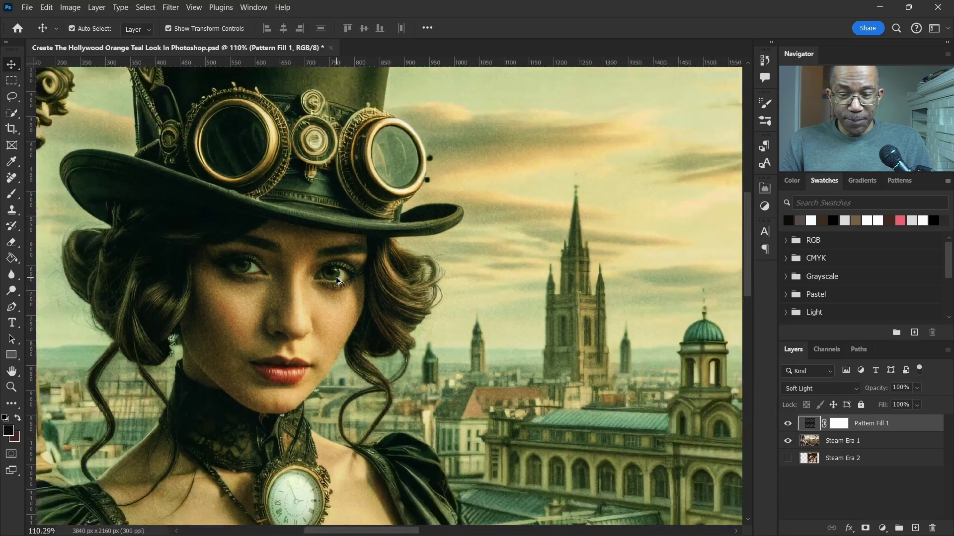
scroll(336, 280, "down", 2)
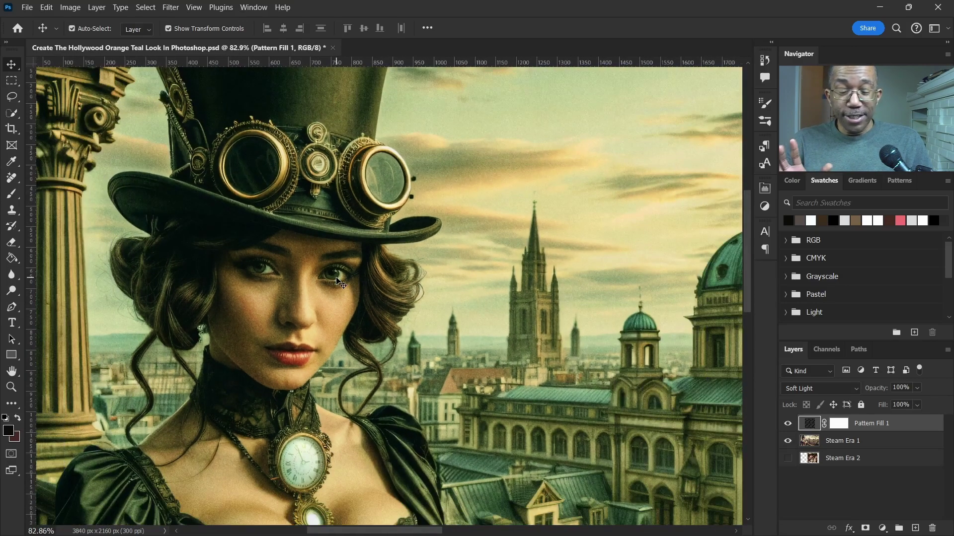
scroll(347, 266, "down", 1)
scroll(347, 266, "down", 2)
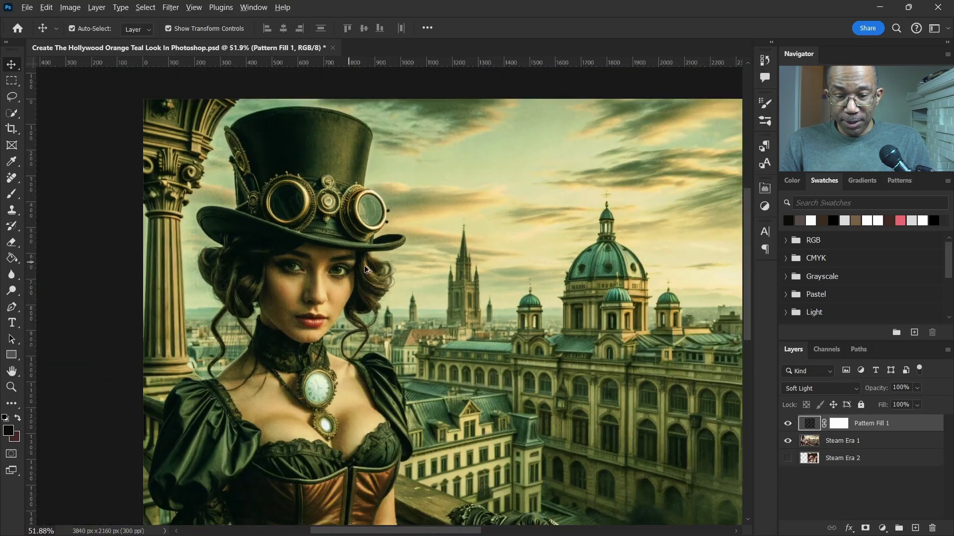
scroll(364, 265, "down", 1)
scroll(365, 266, "down", 1)
scroll(370, 290, "right", 1)
scroll(370, 289, "right", 2)
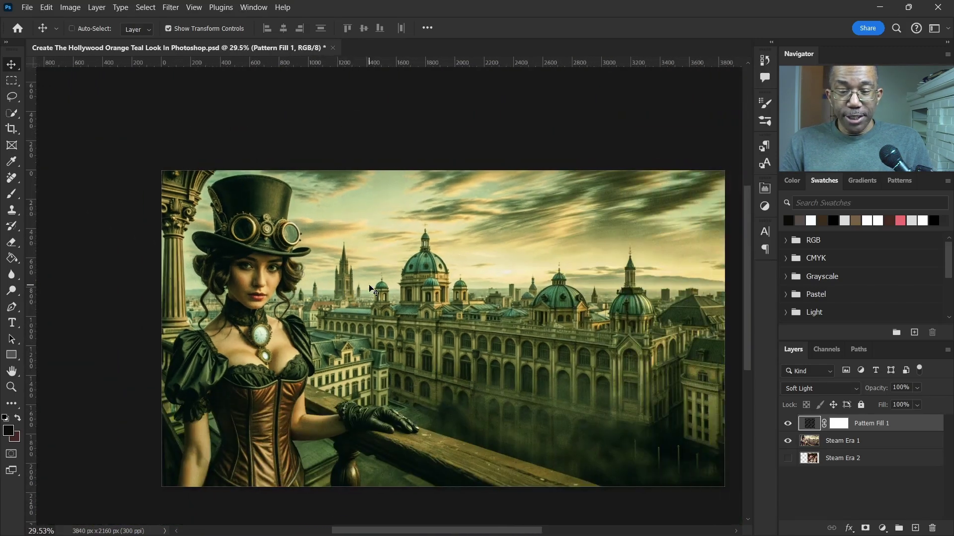
scroll(370, 289, "up", 1)
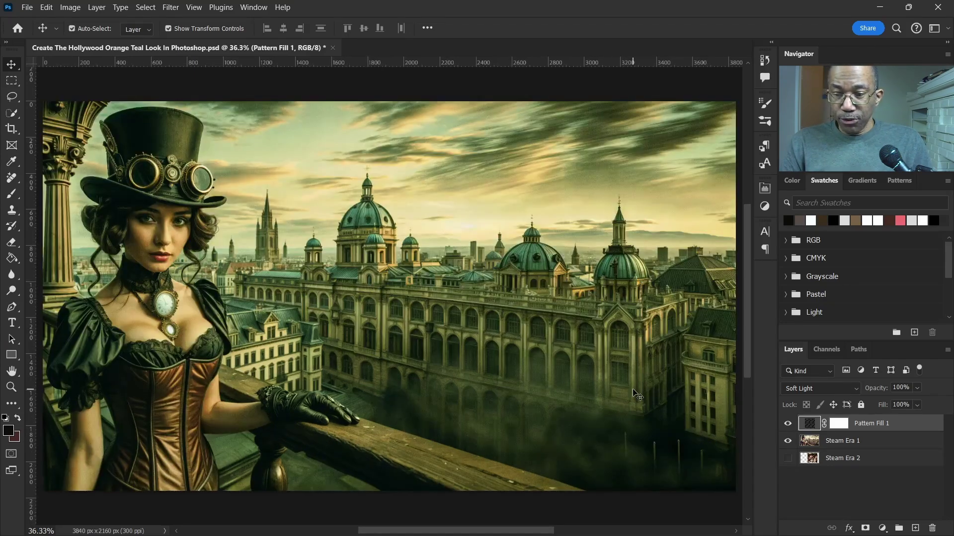
left_click(787, 425)
left_click(787, 424)
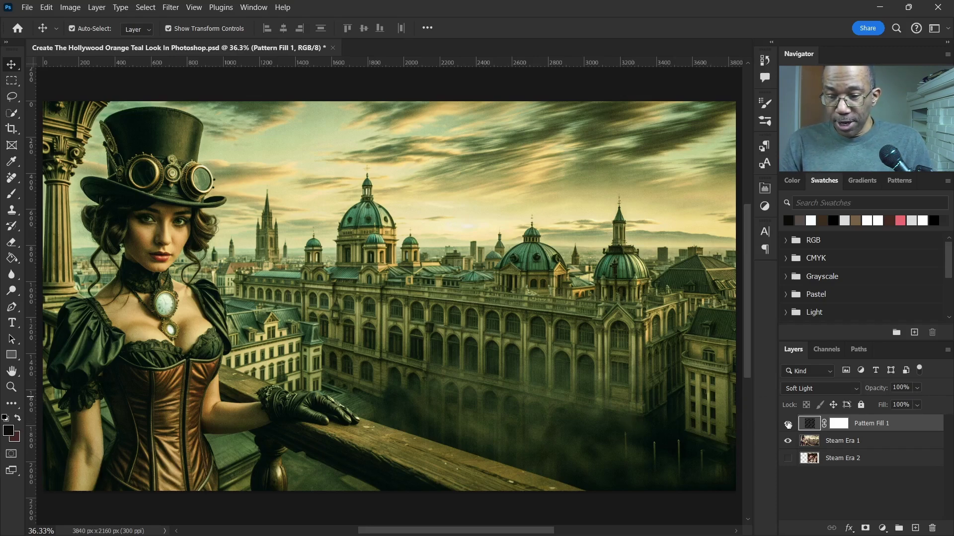
scroll(149, 231, "up", 3)
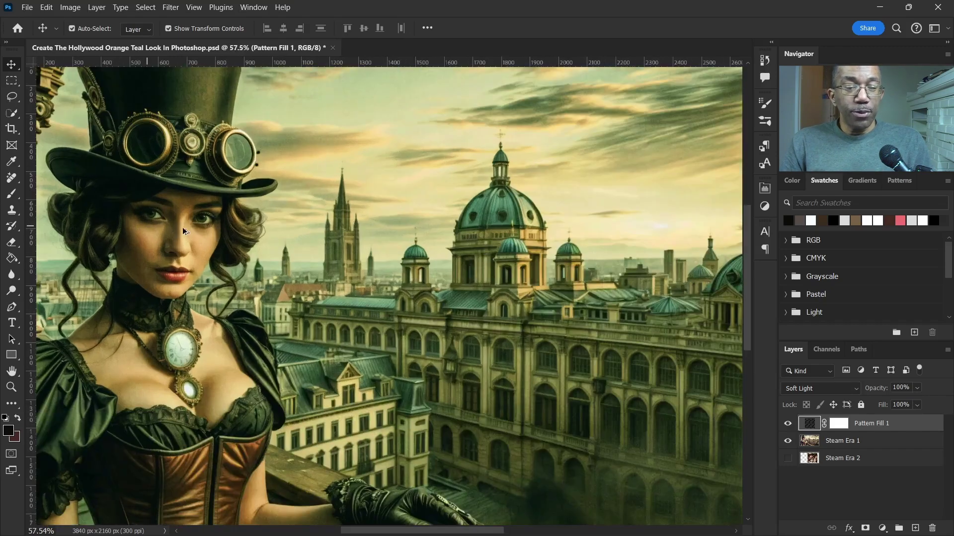
scroll(186, 233, "up", 2)
scroll(198, 236, "up", 3)
scroll(206, 241, "up", 2)
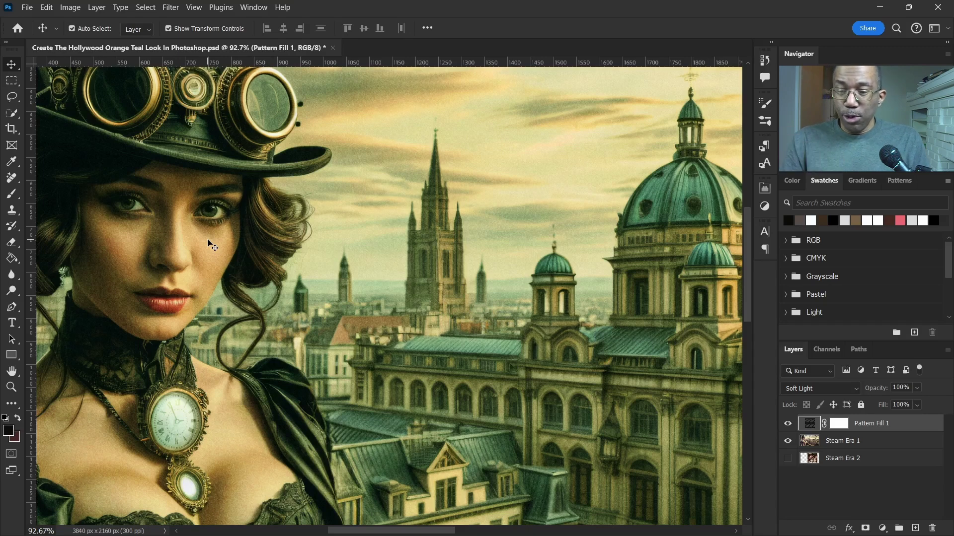
left_click(882, 529)
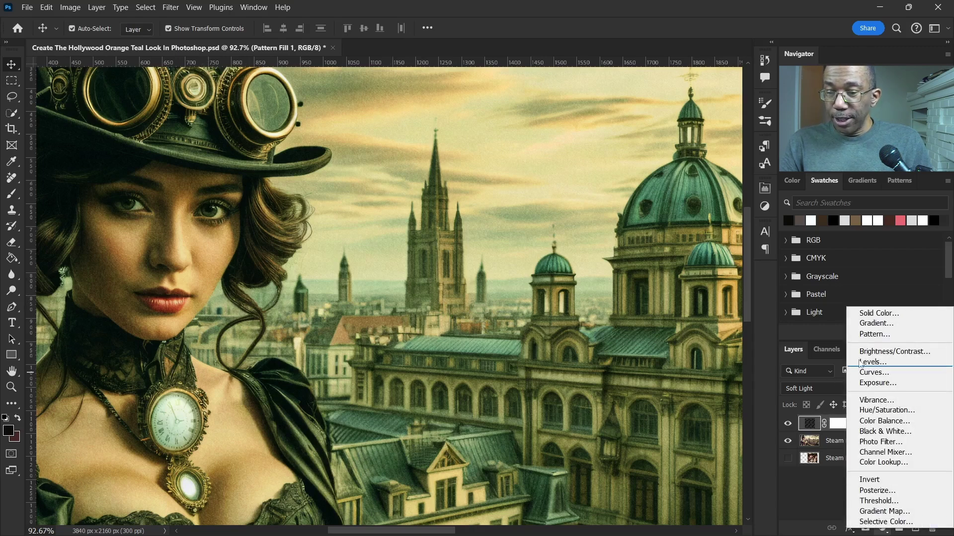
Step: Add a second Pattern Fill layer using the orange dry-grass pattern from the Grass folder
left_click(867, 336)
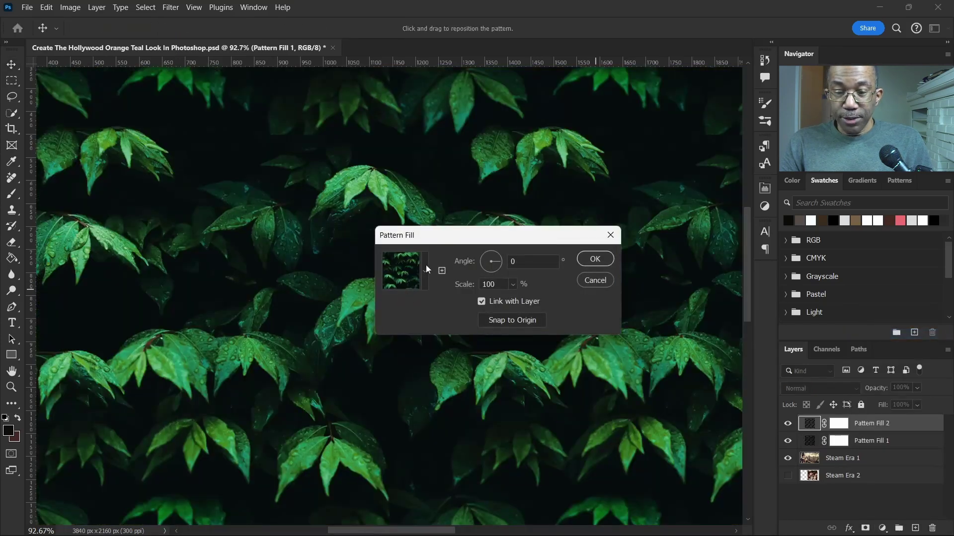
left_click(425, 269)
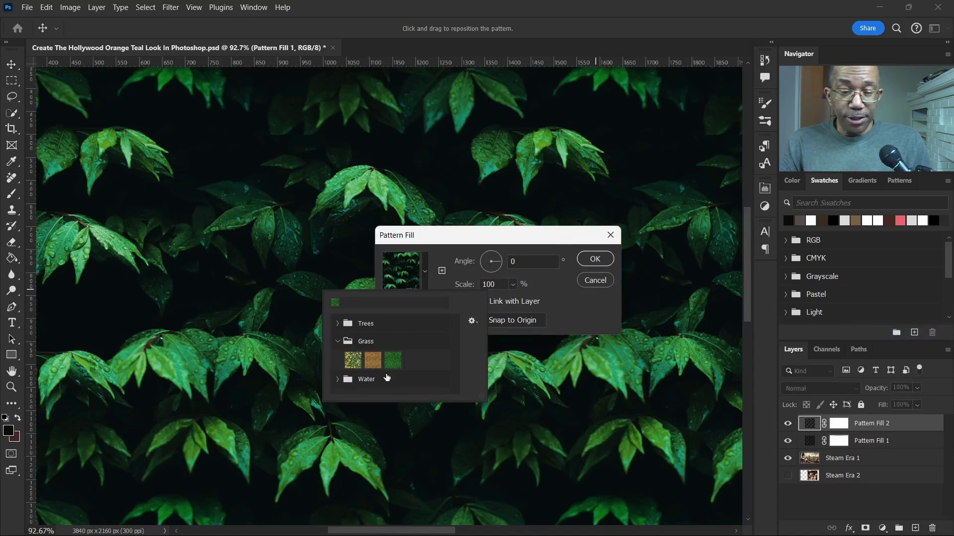
left_click(373, 362)
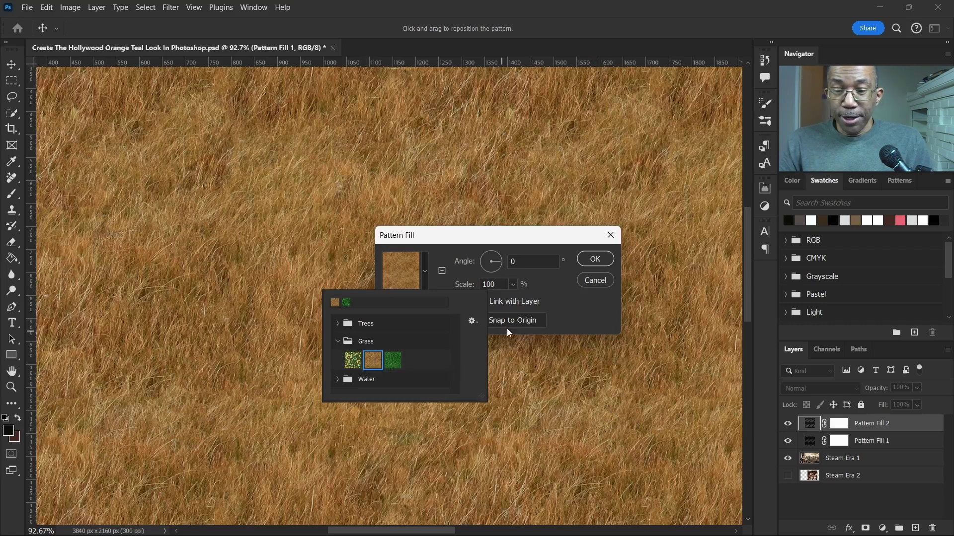
left_click(588, 261)
left_click(589, 259)
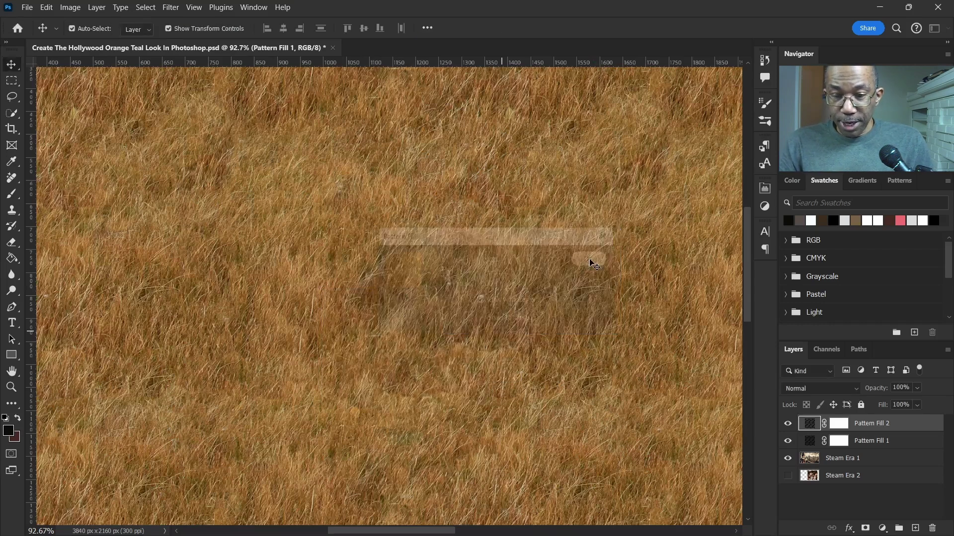
Step: Set the Pattern Fill 2 blend mode to Overlay
left_click(803, 387)
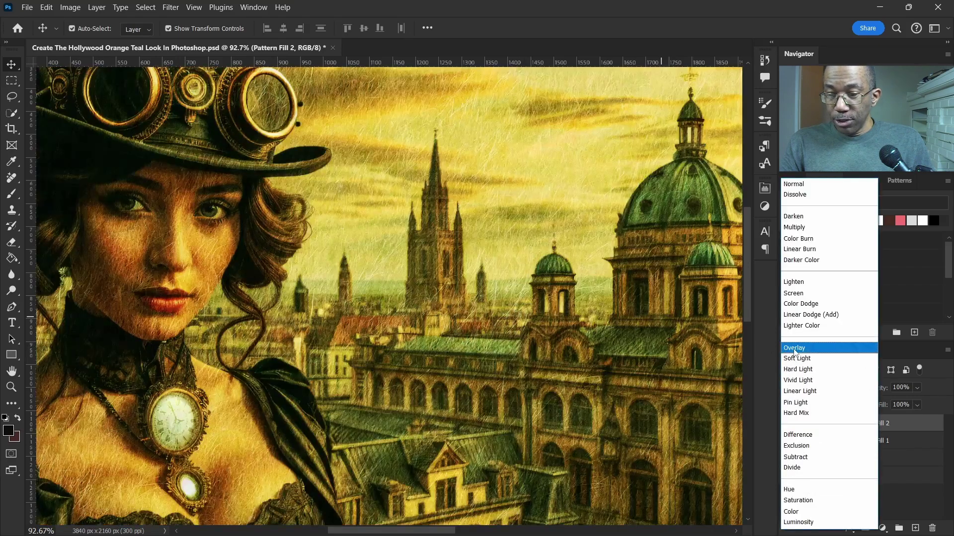
left_click(794, 349)
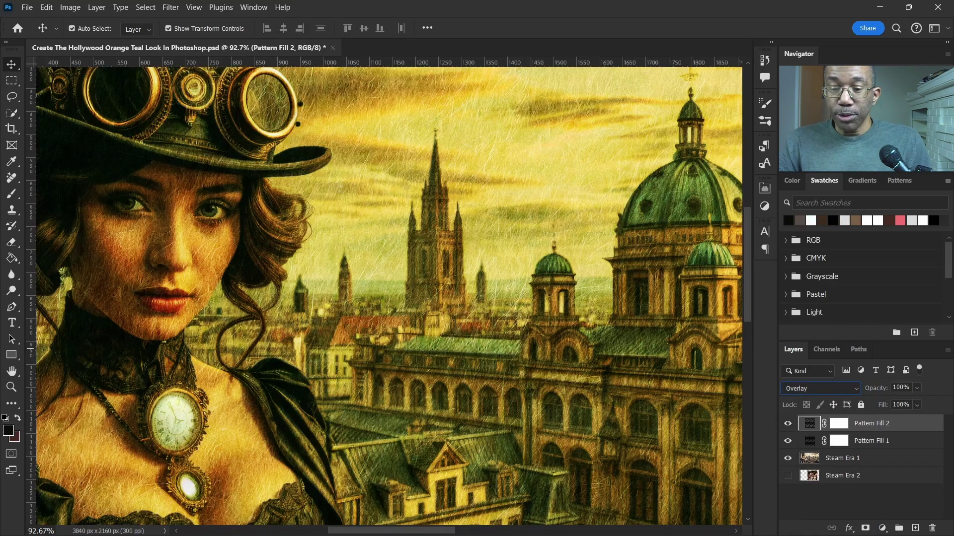
double_click(809, 424)
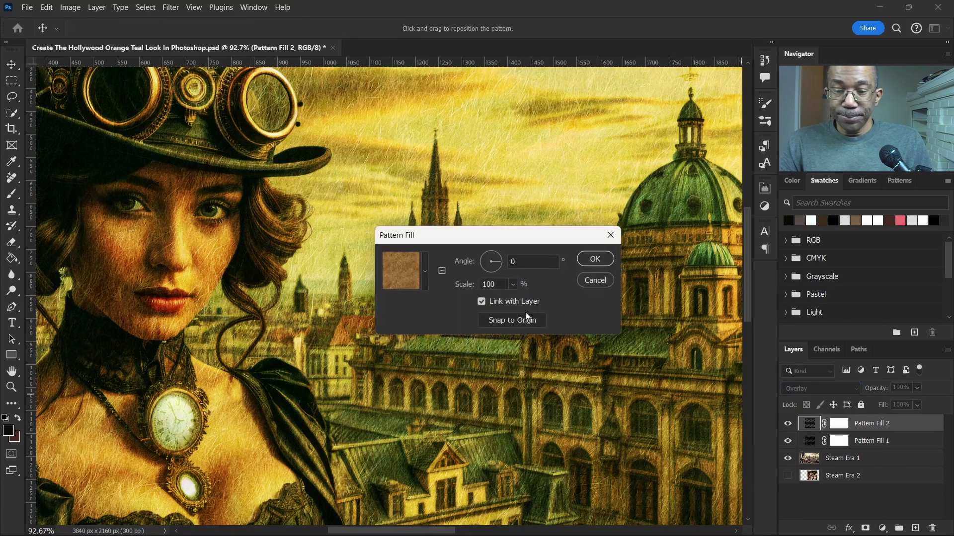
Step: Set the orange grass pattern scale to 30% and inspect the result across the image
double_click(502, 284)
type("30")
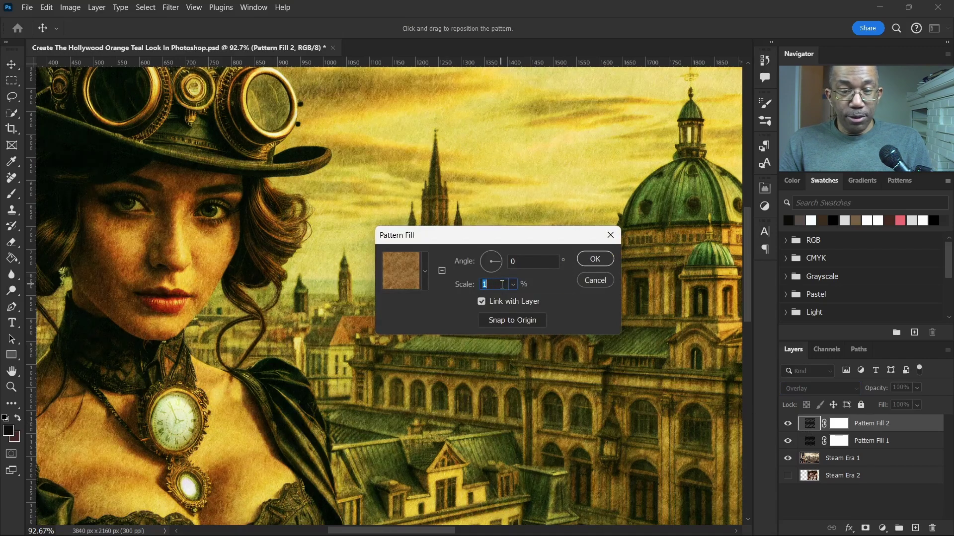
left_click(596, 261)
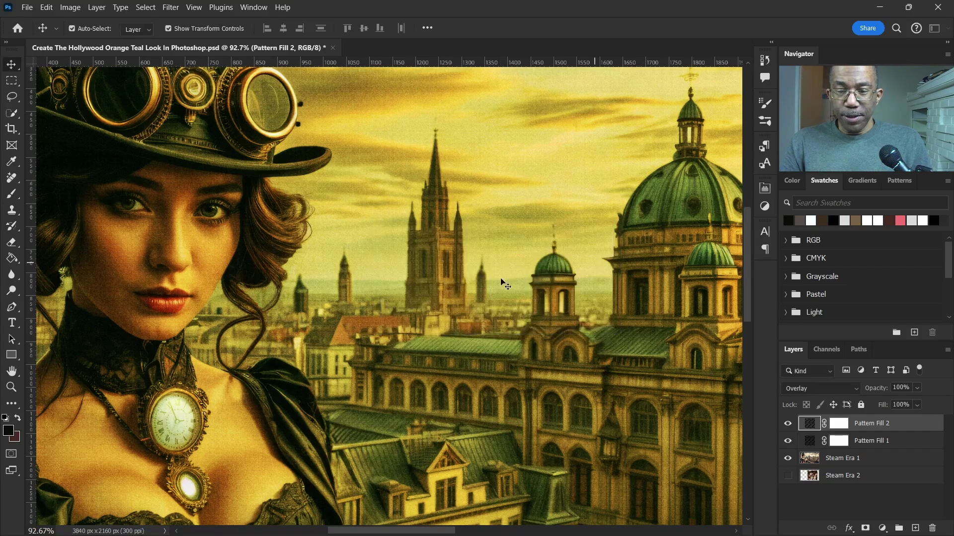
scroll(361, 286, "down", 2)
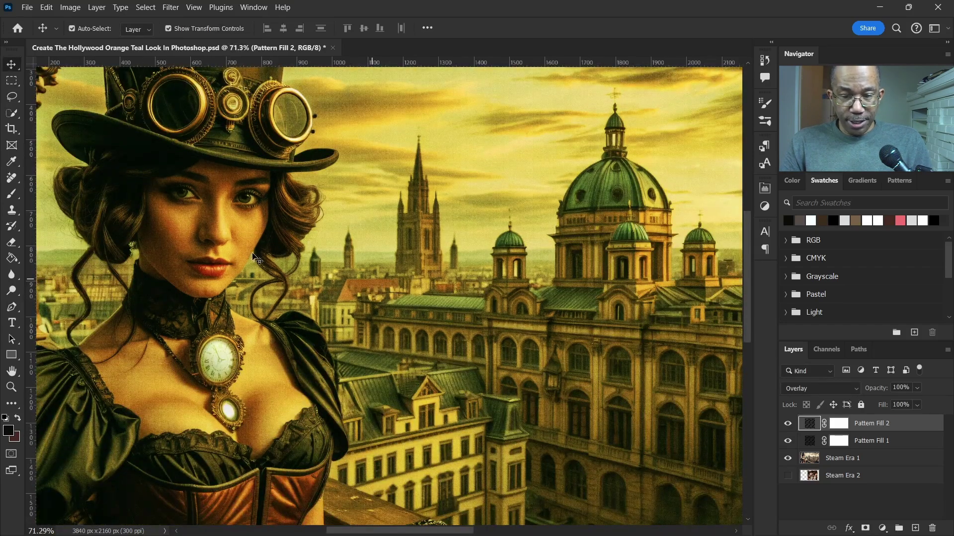
scroll(307, 260, "left", 4)
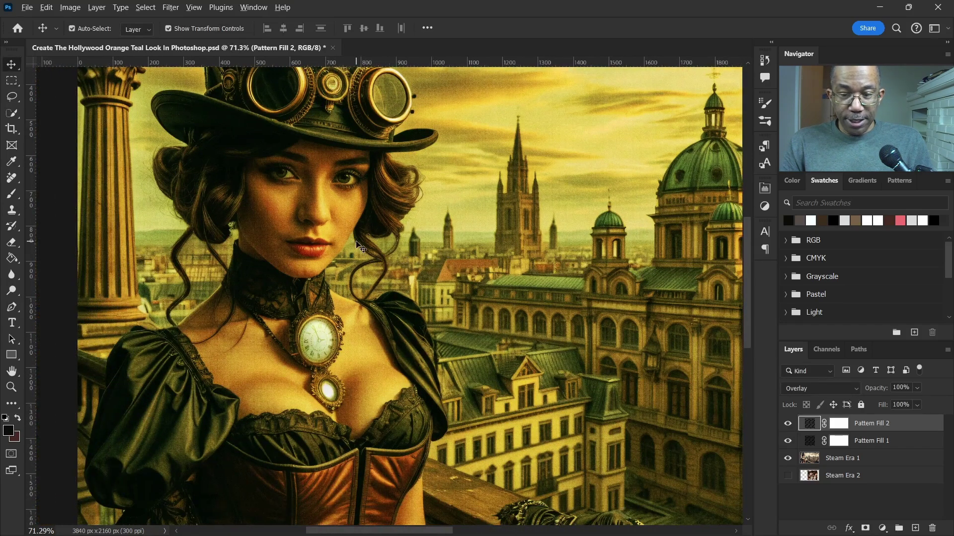
scroll(356, 243, "down", 5)
scroll(410, 265, "right", 2)
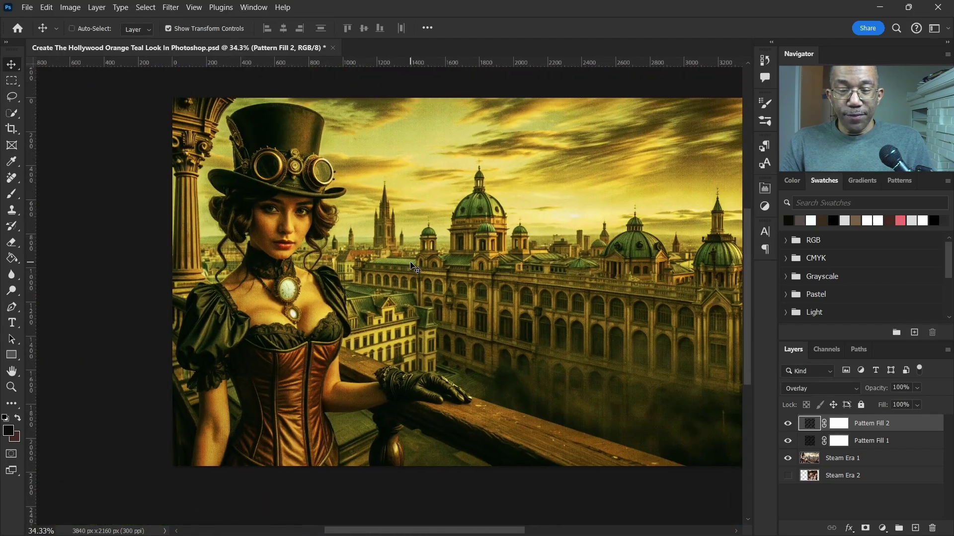
scroll(410, 264, "right", 2)
scroll(410, 265, "right", 1)
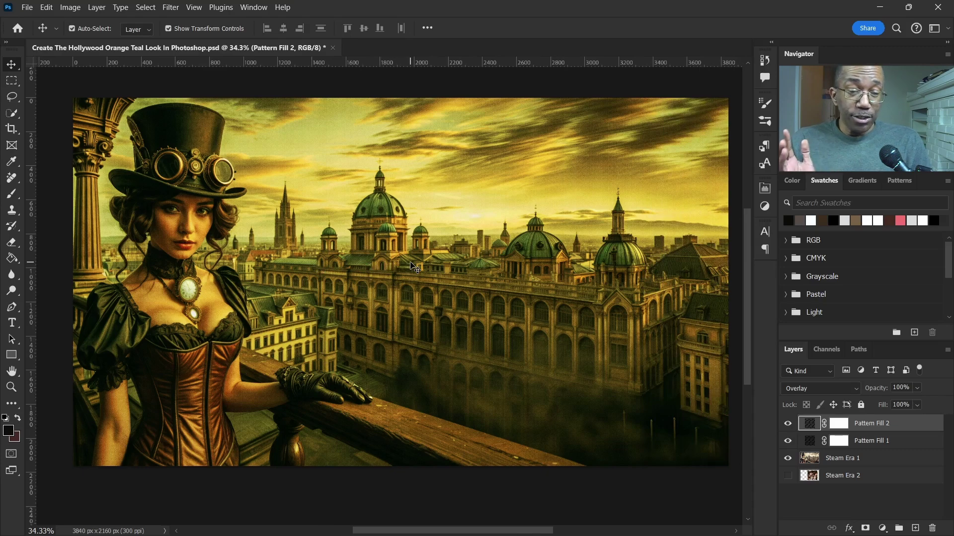
scroll(213, 234, "up", 3)
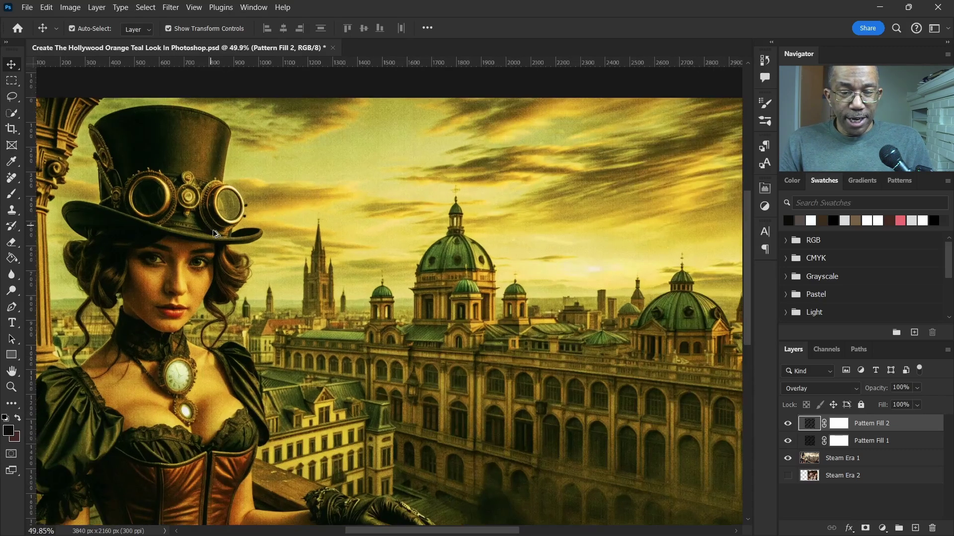
scroll(213, 233, "up", 1)
scroll(226, 284, "down", 3)
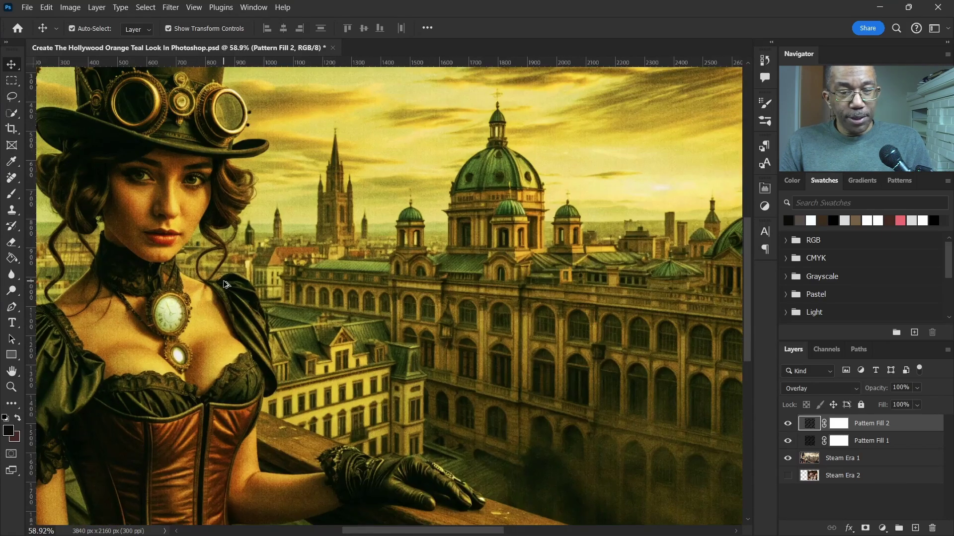
Step: Lower the Pattern Fill 2 layer opacity to 40%
left_click(916, 389)
left_click(882, 404)
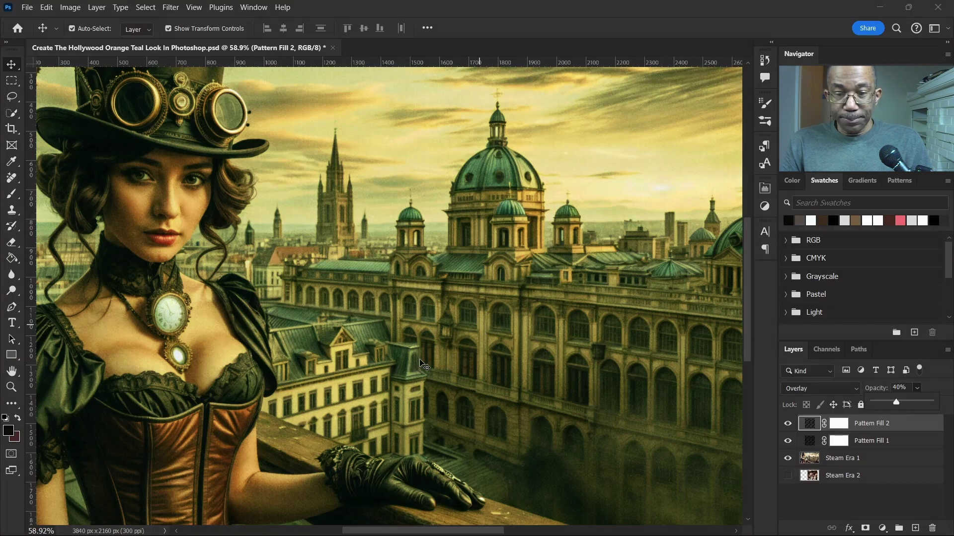
scroll(407, 303, "down", 2)
scroll(289, 270, "down", 1)
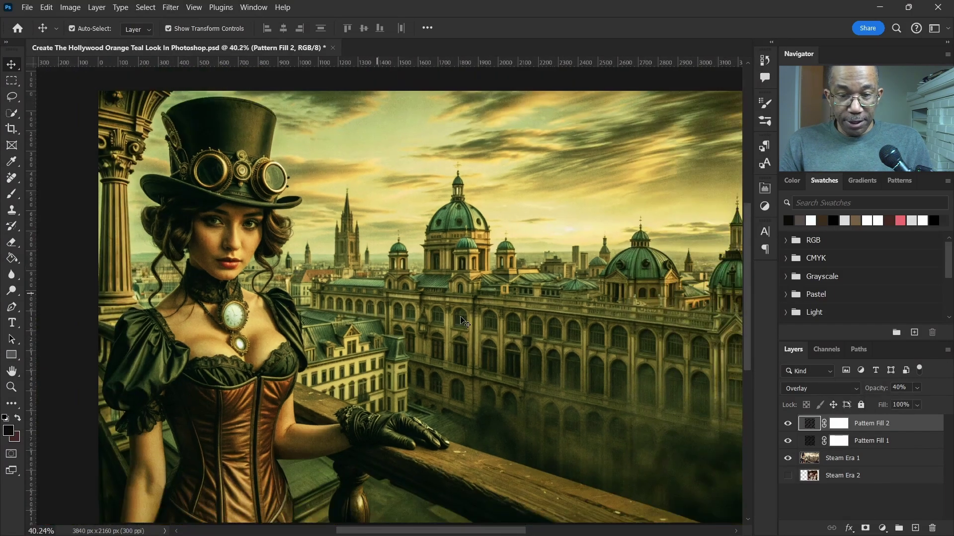
Step: Group Pattern Fill 1 and Pattern Fill 2 into a group named 'Orange Teal Look'
left_click(900, 443, "shift")
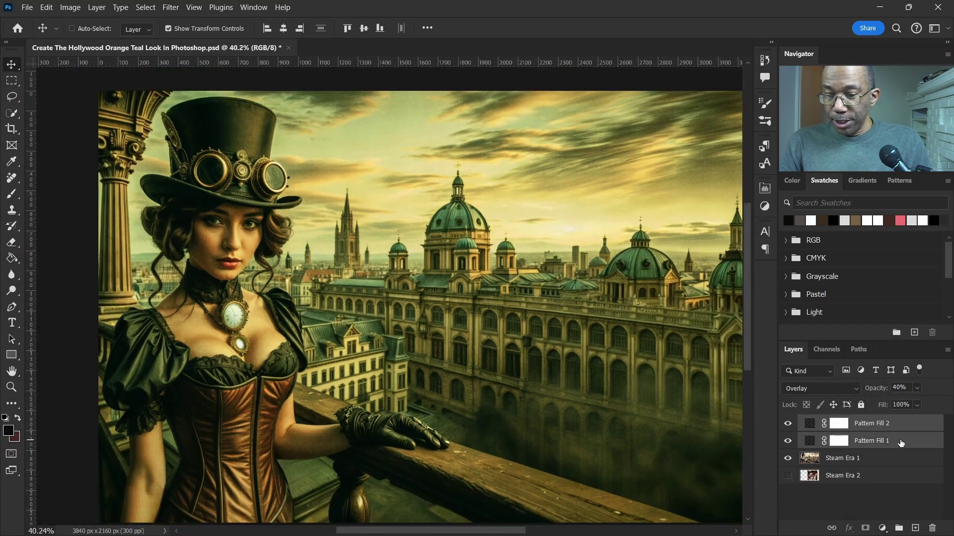
key("ctrl+g")
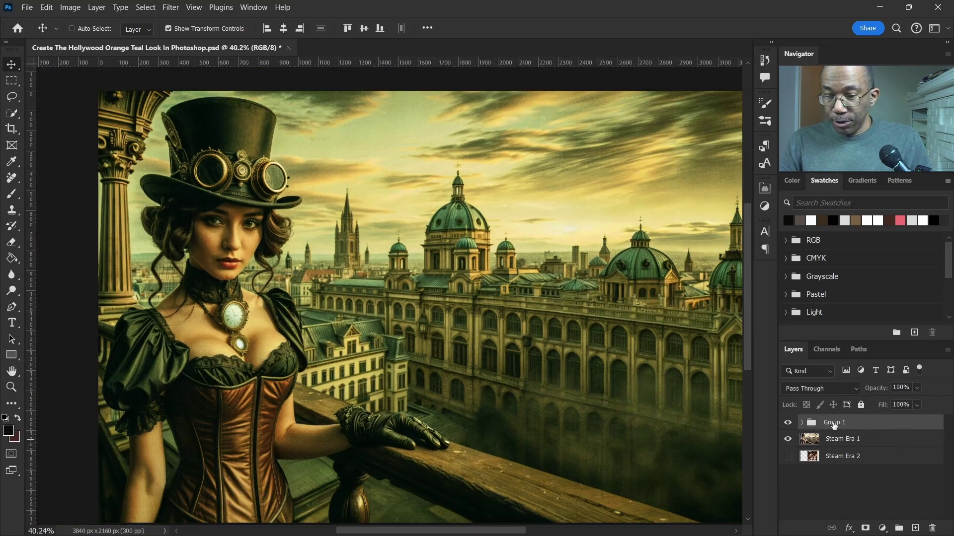
double_click(834, 422)
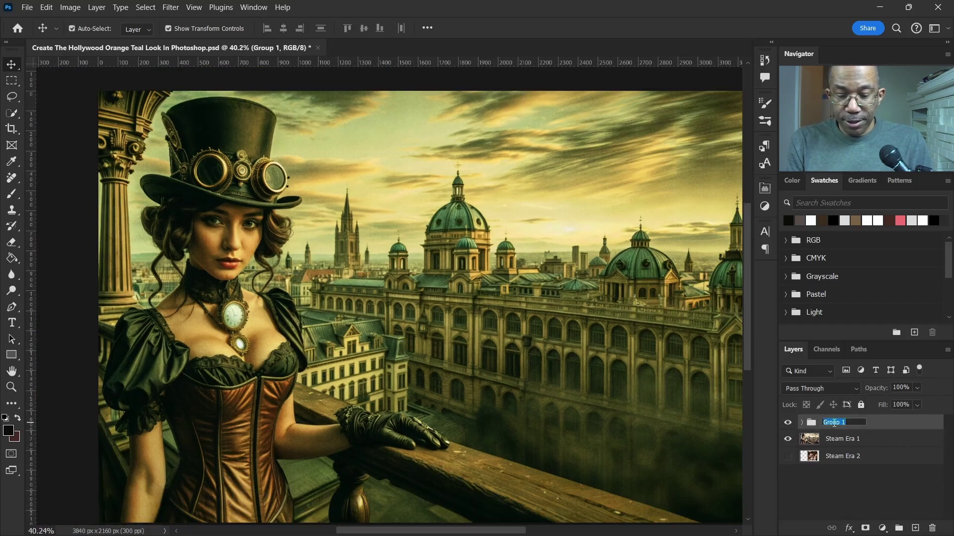
type("Orange Teal Look")
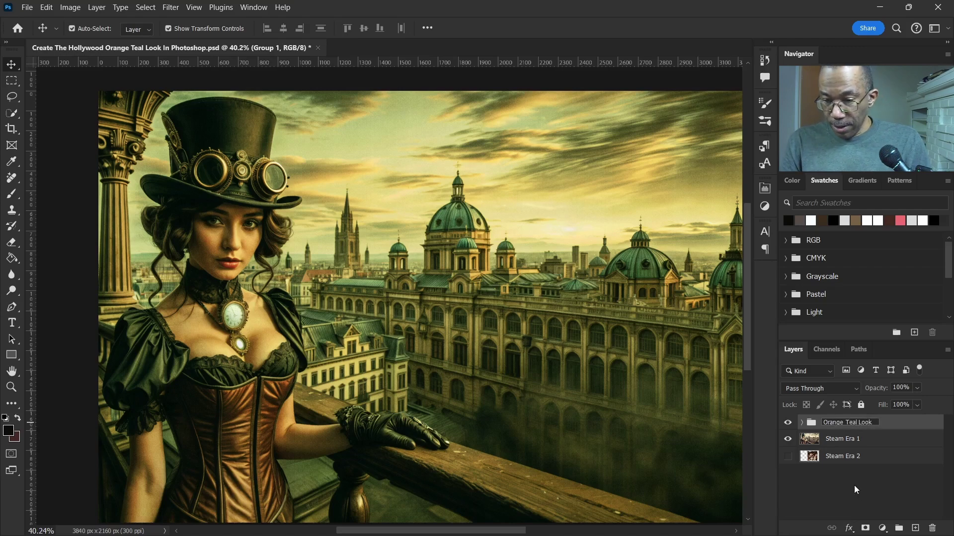
left_click(854, 489)
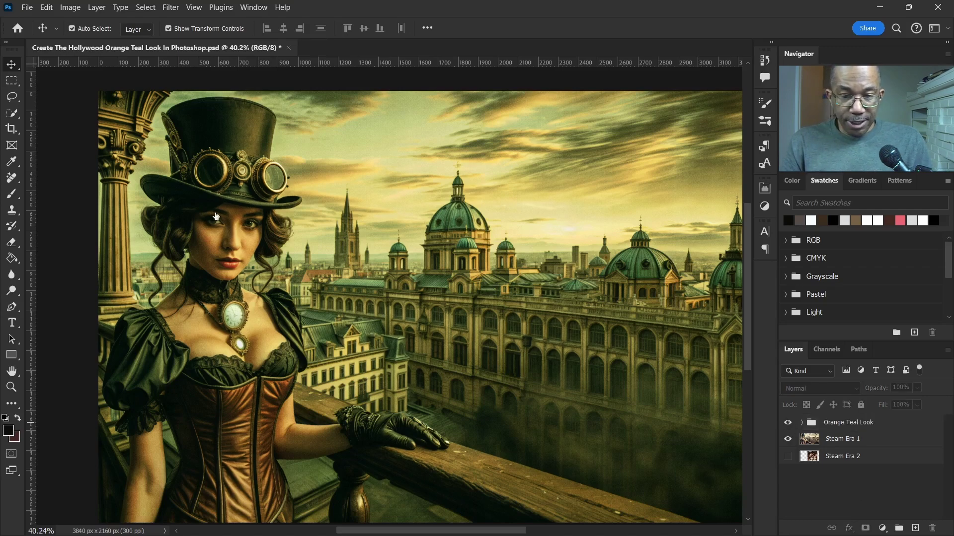
scroll(231, 238, "up", 2)
scroll(234, 241, "up", 1)
scroll(233, 240, "up", 1)
scroll(233, 241, "up", 2)
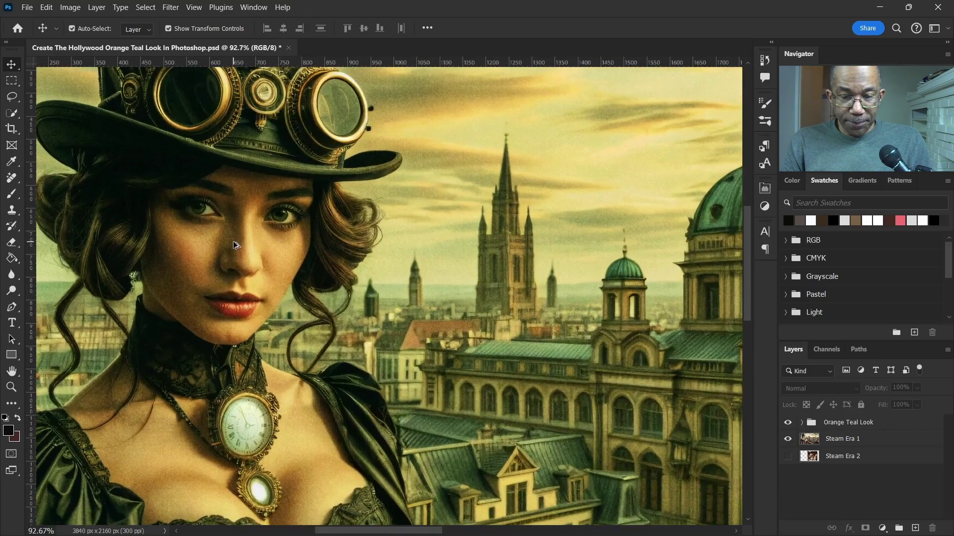
left_click(788, 423)
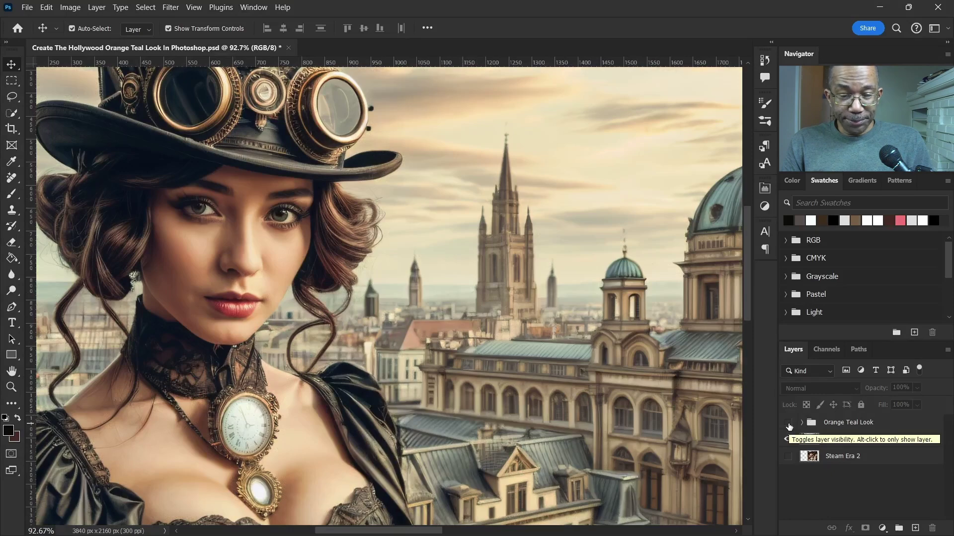
left_click(788, 423)
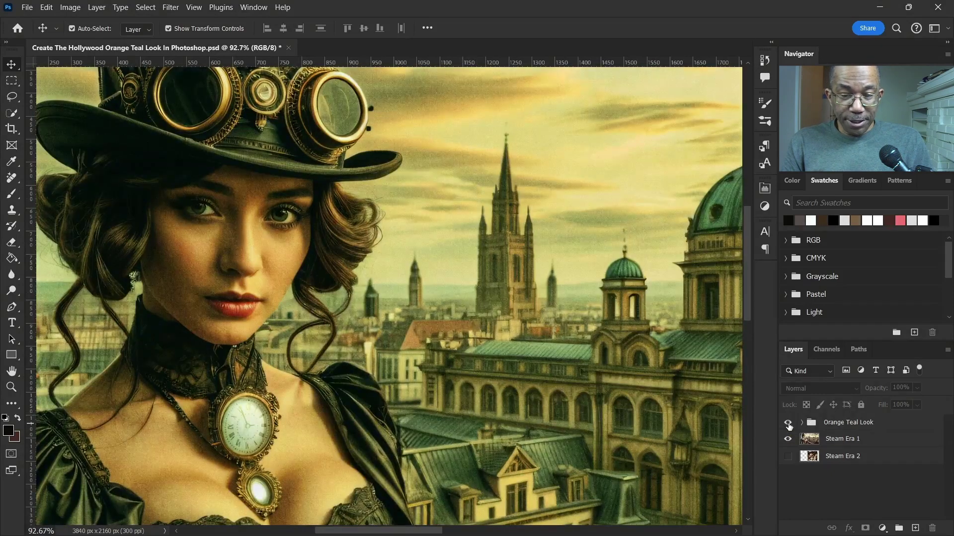
left_click(788, 423)
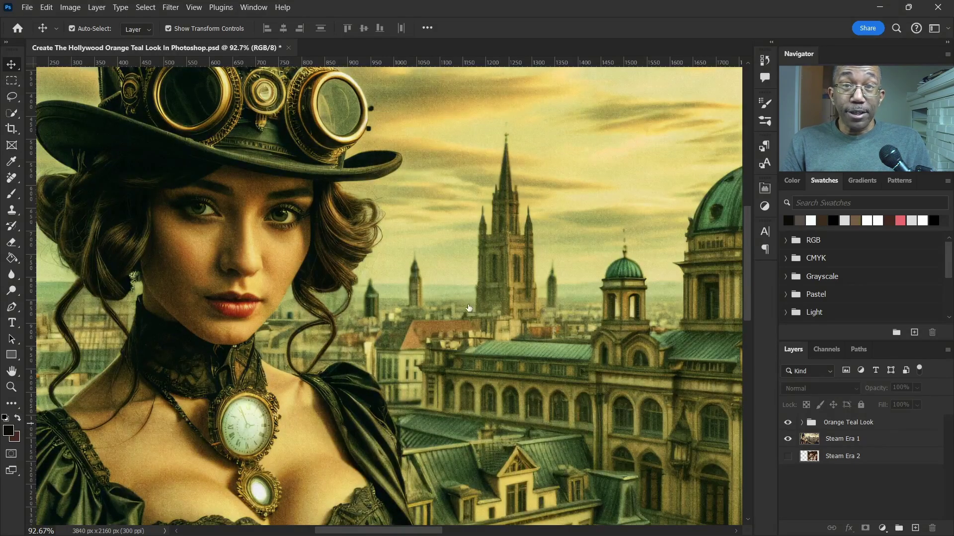
scroll(481, 302, "down", 3)
scroll(459, 312, "down", 1)
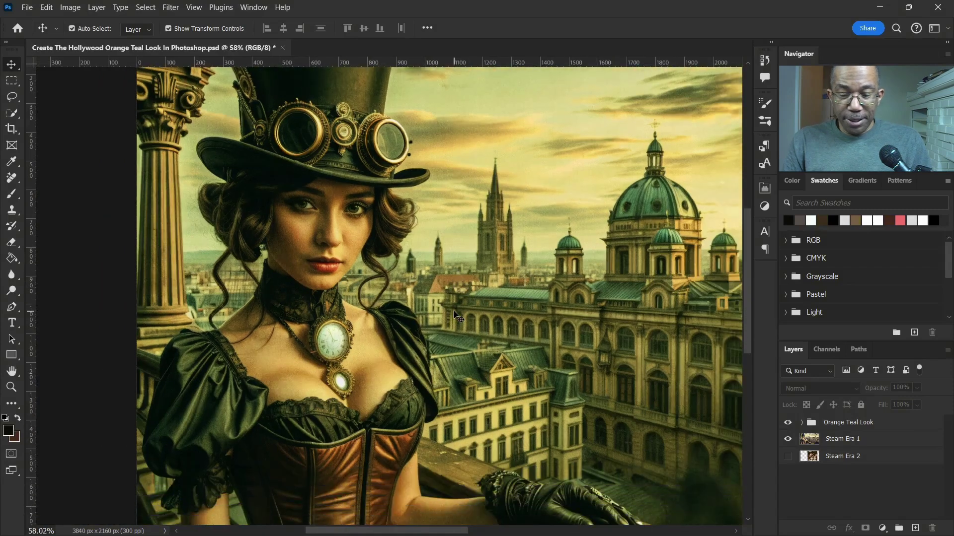
scroll(456, 314, "down", 2)
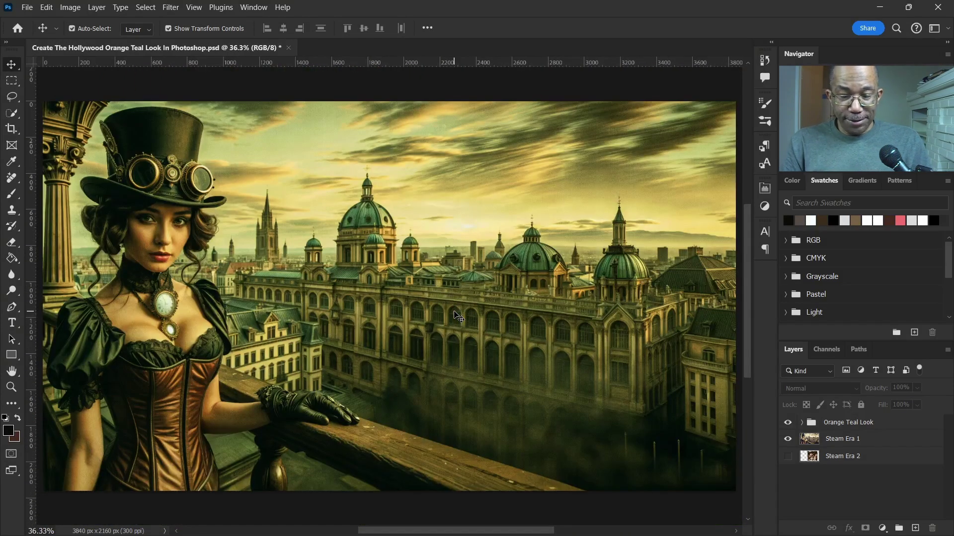